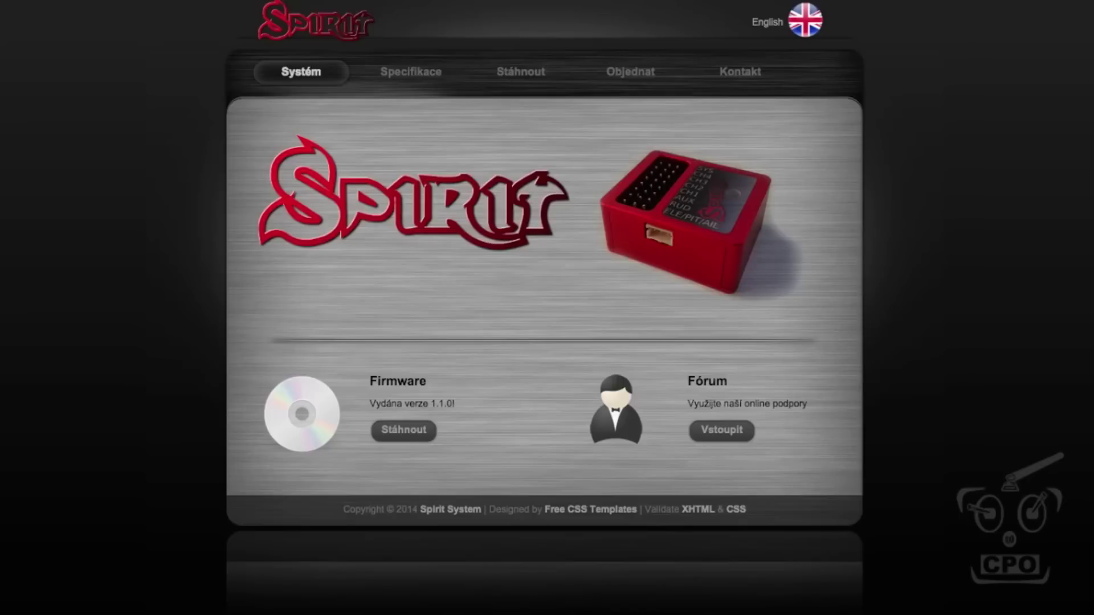
Step: Switch the Spirit website to English and download the OS X configuration software from its download page
left_click(810, 31)
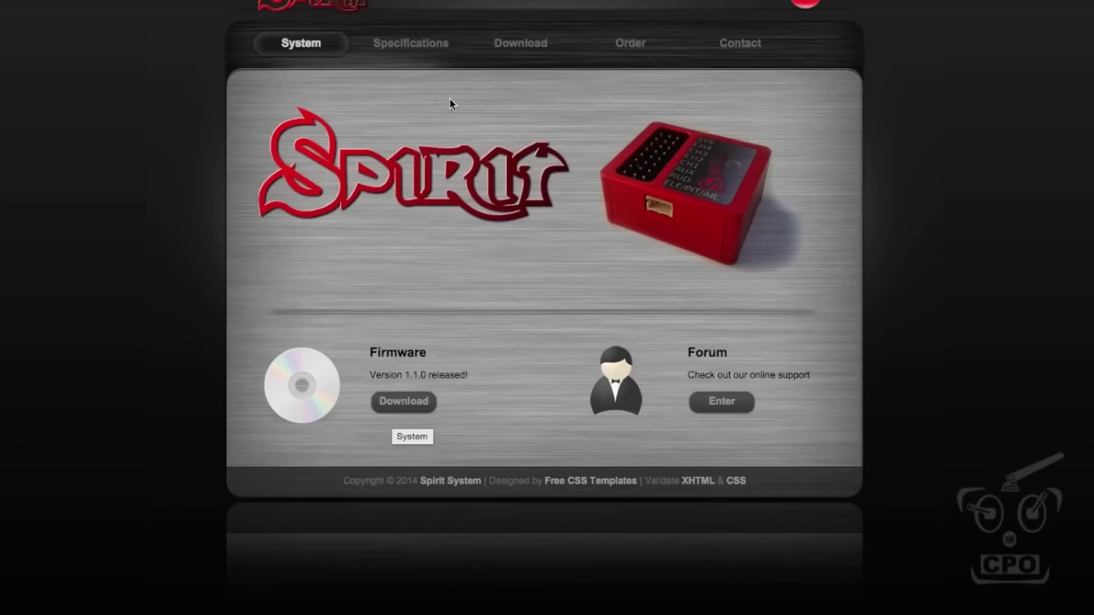
left_click(530, 49)
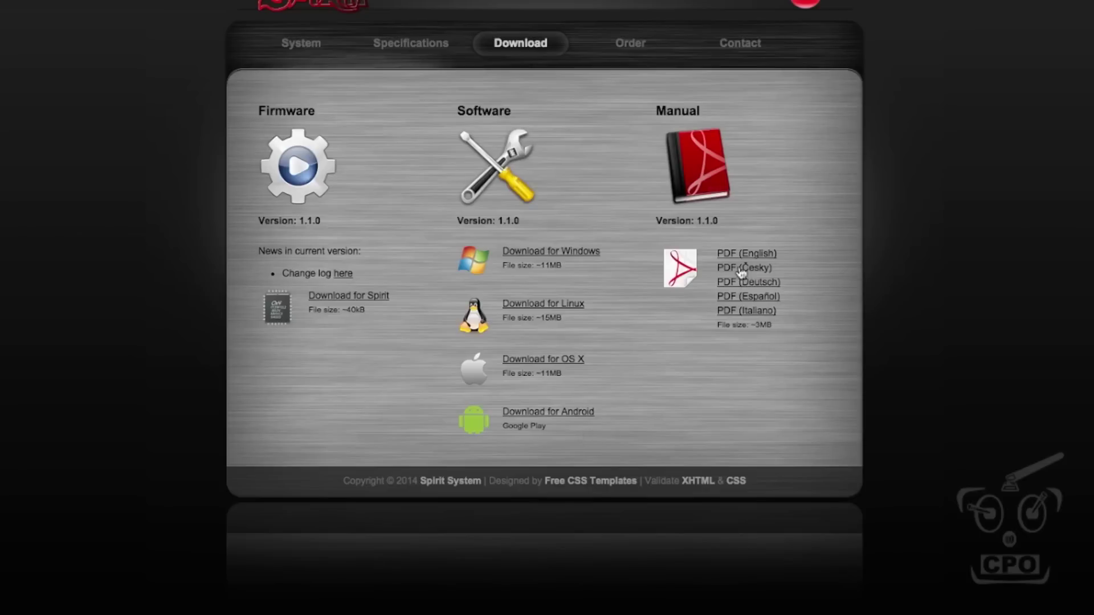
left_click(531, 362)
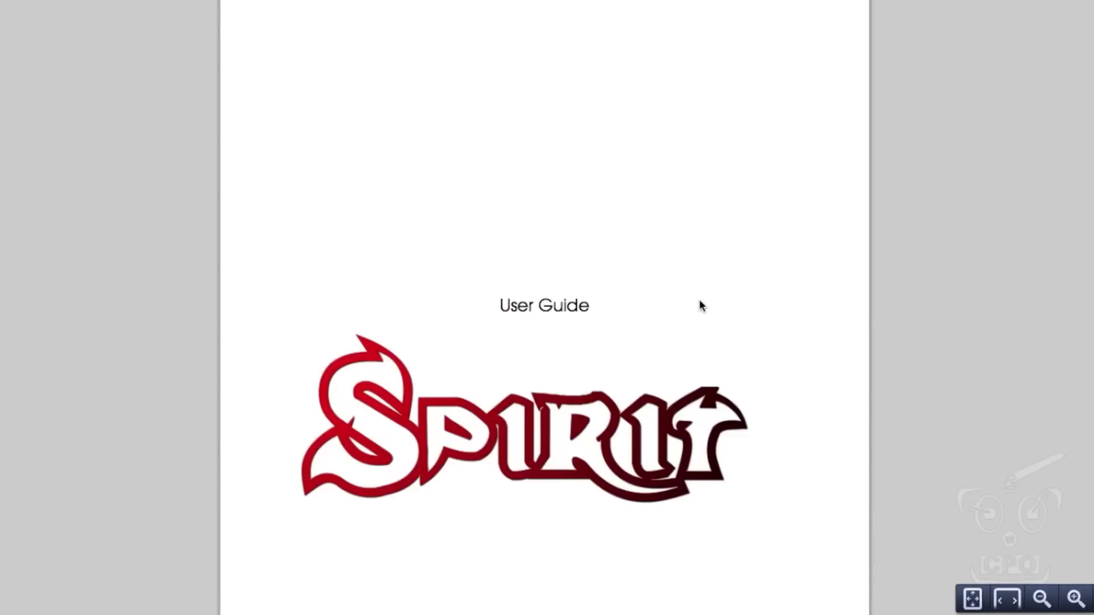
Step: Look through the Spirit user guide from the contents and safety chapters to the configuration software and diagnostic sections
scroll(700, 301, "down", 10)
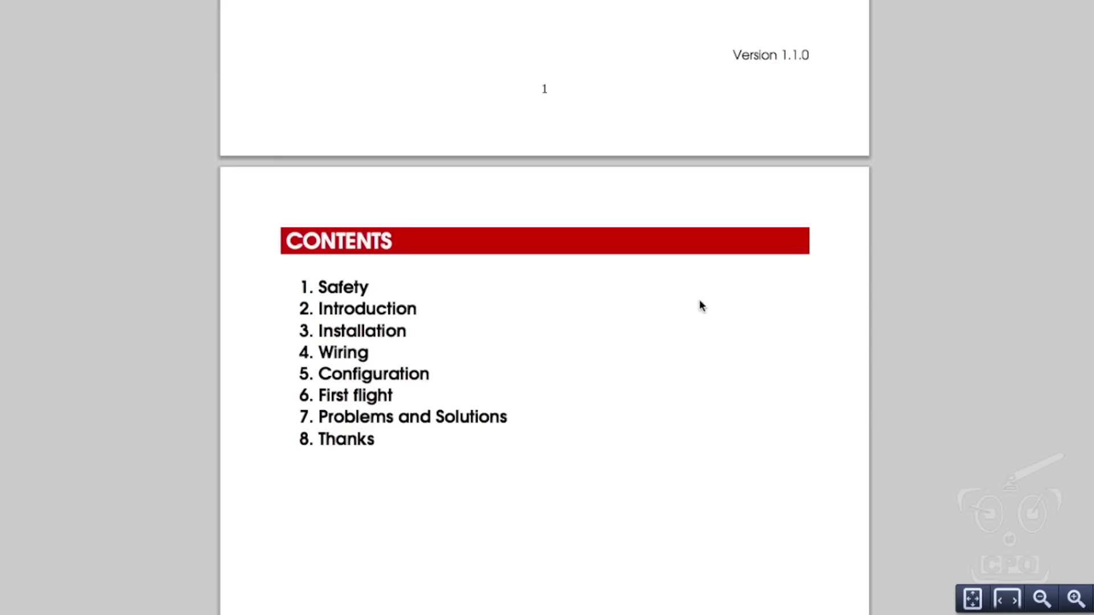
scroll(700, 306, "down", 15)
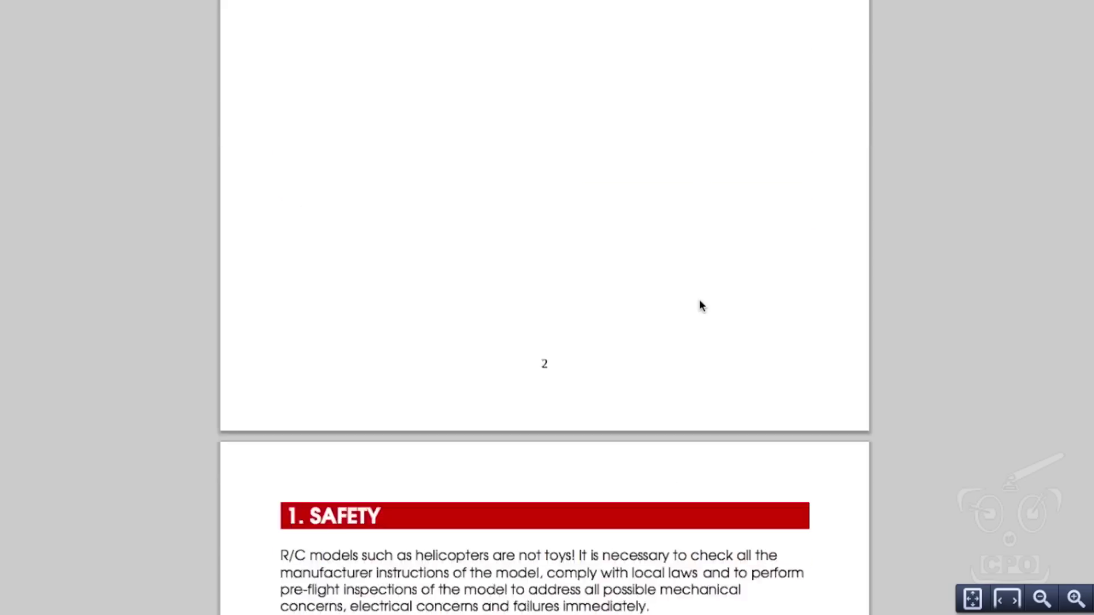
scroll(701, 306, "down", 10)
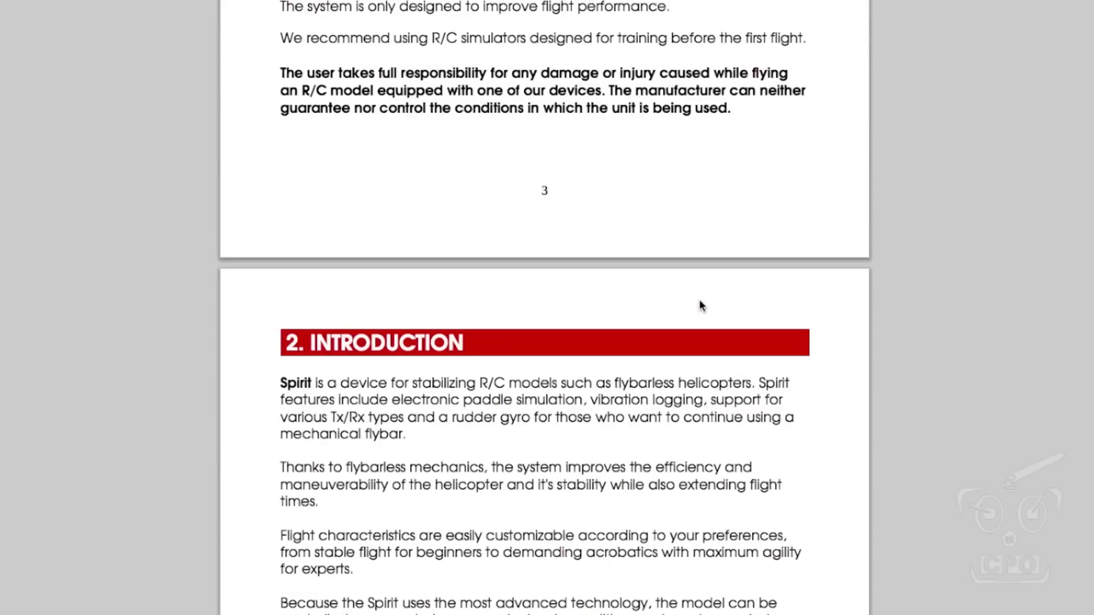
scroll(700, 306, "down", 6)
scroll(699, 305, "down", 14)
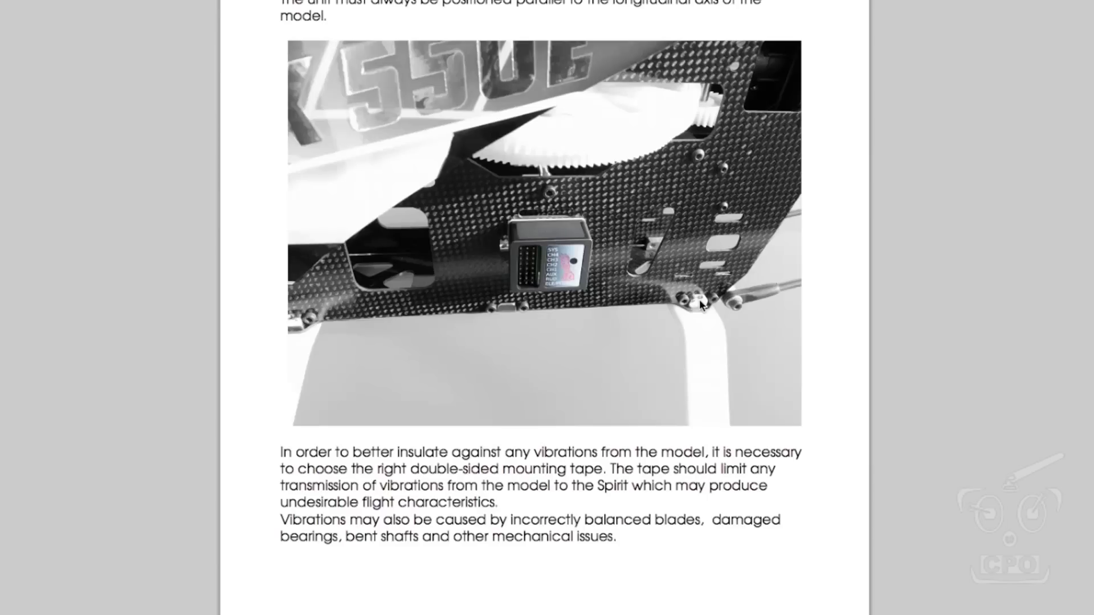
scroll(700, 305, "down", 4)
scroll(699, 306, "down", 20)
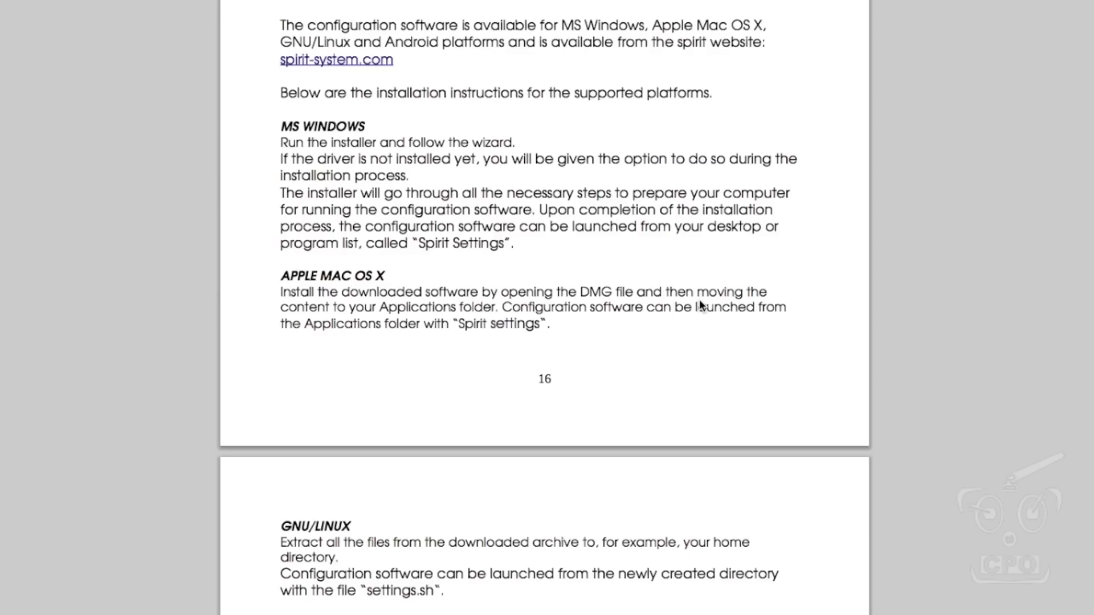
scroll(699, 299, "down", 10)
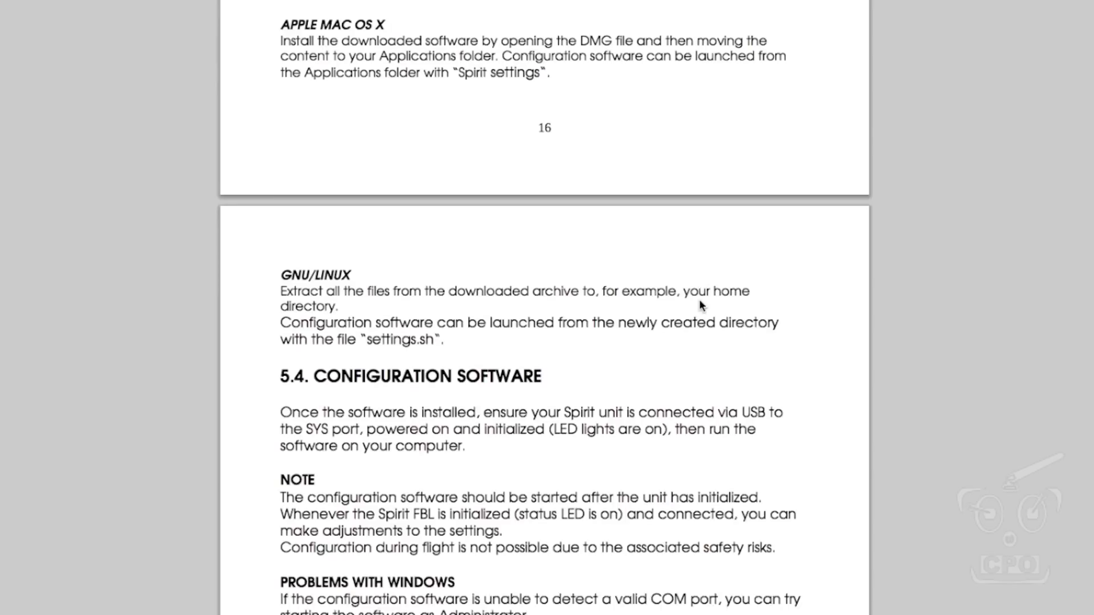
scroll(700, 304, "down", 20)
scroll(700, 304, "down", 20)
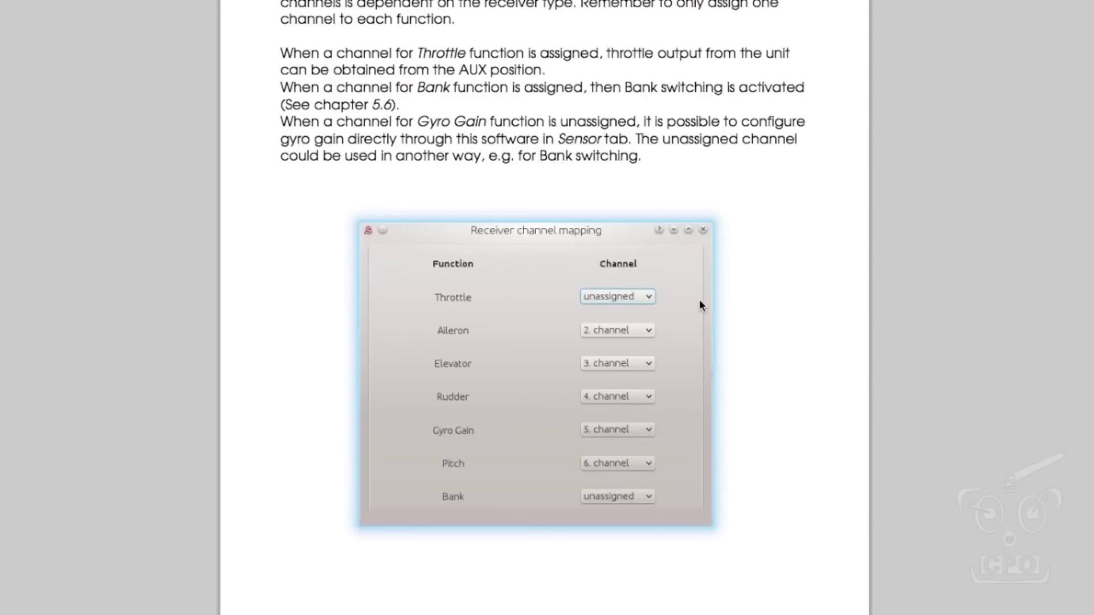
scroll(700, 306, "down", 20)
scroll(699, 299, "down", 20)
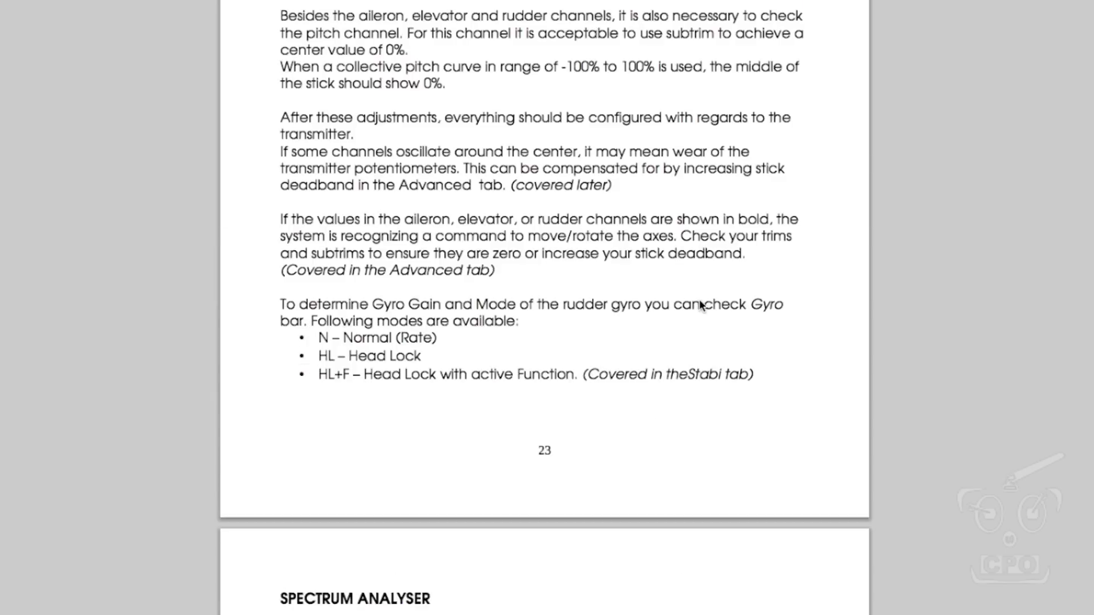
scroll(700, 299, "up", 20)
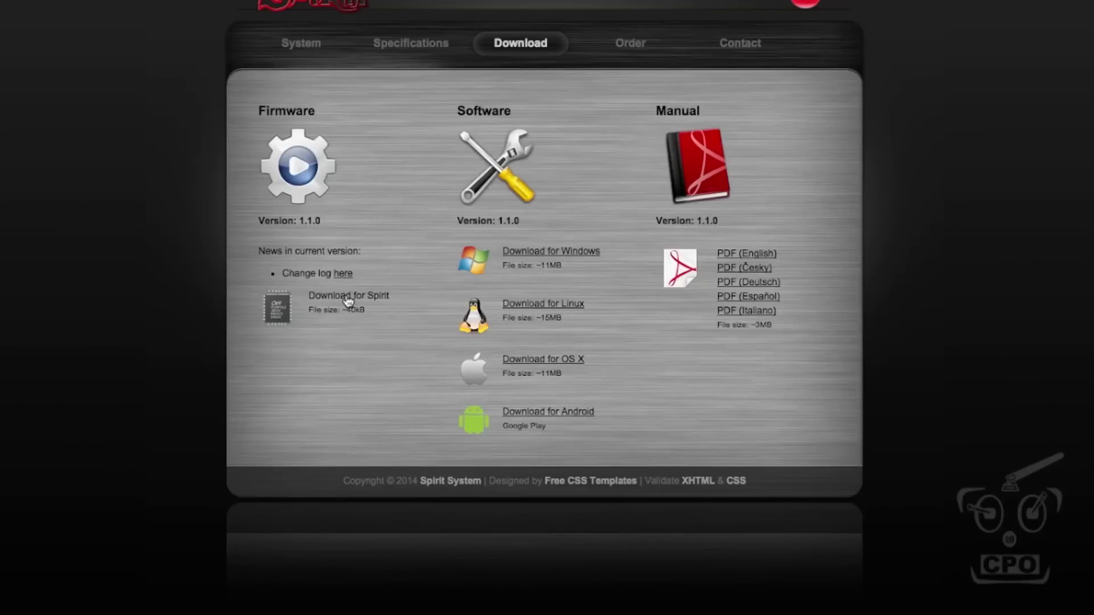
Step: Open the firmware change log and read the list of new features and improvements in version 1.1.0
left_click(344, 275)
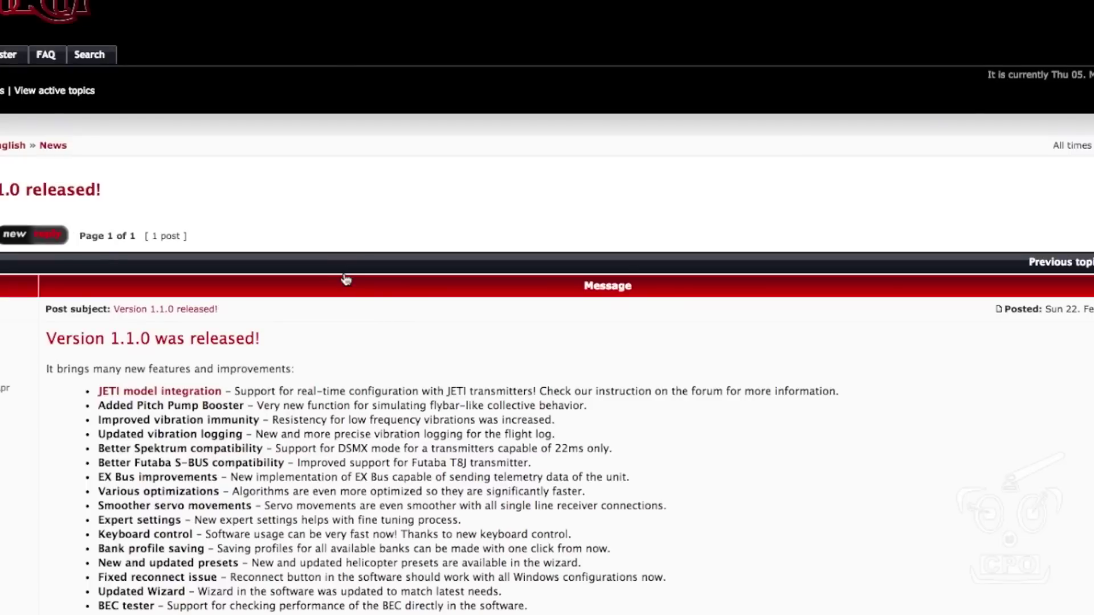
scroll(315, 347, "down", 3)
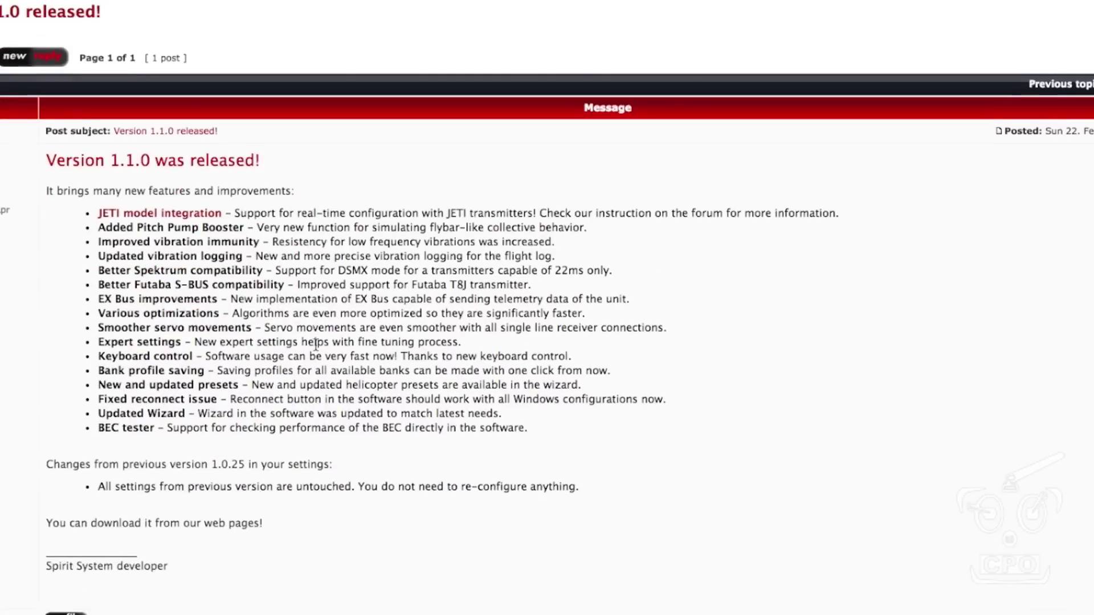
scroll(316, 346, "down", 1)
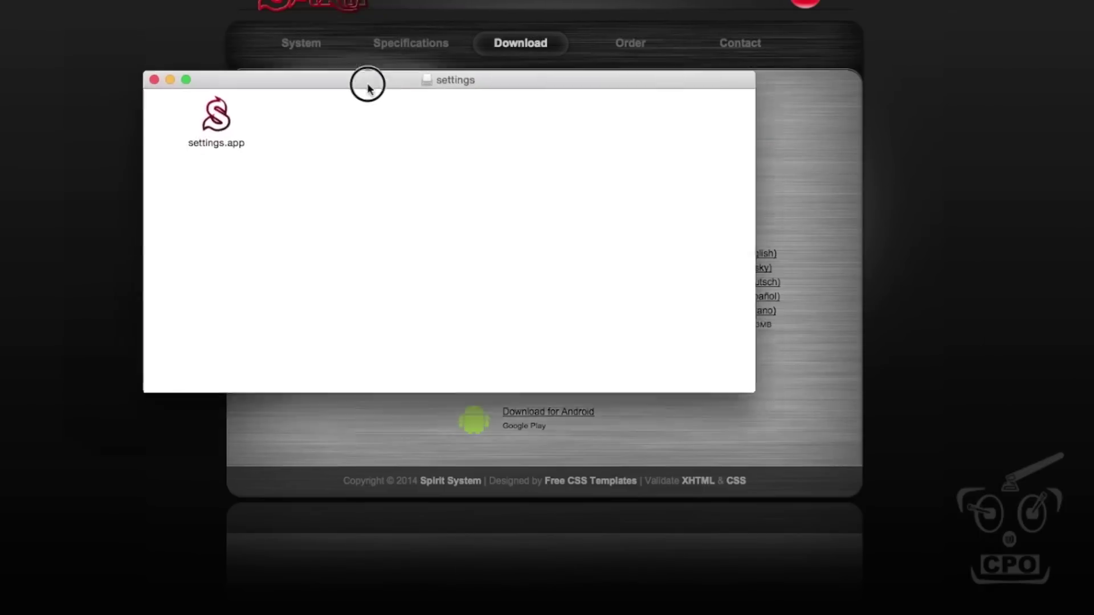
Step: Try to open settings.app from the mounted disk image and dismiss the unidentified developer alert
left_click_drag(366, 85, 456, 122)
double_click(303, 152)
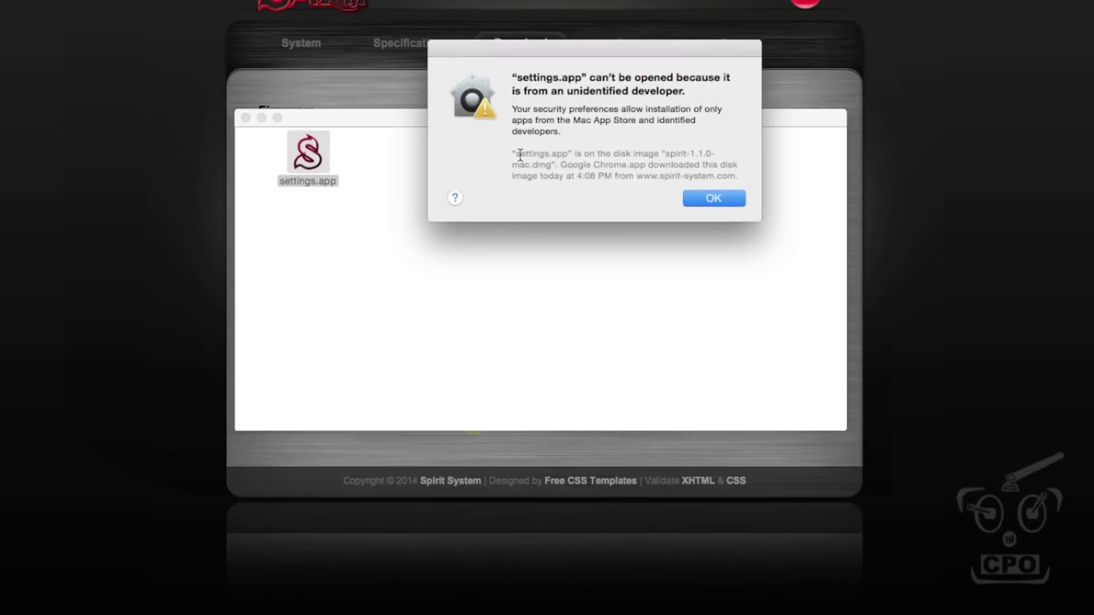
left_click_drag(513, 152, 642, 168)
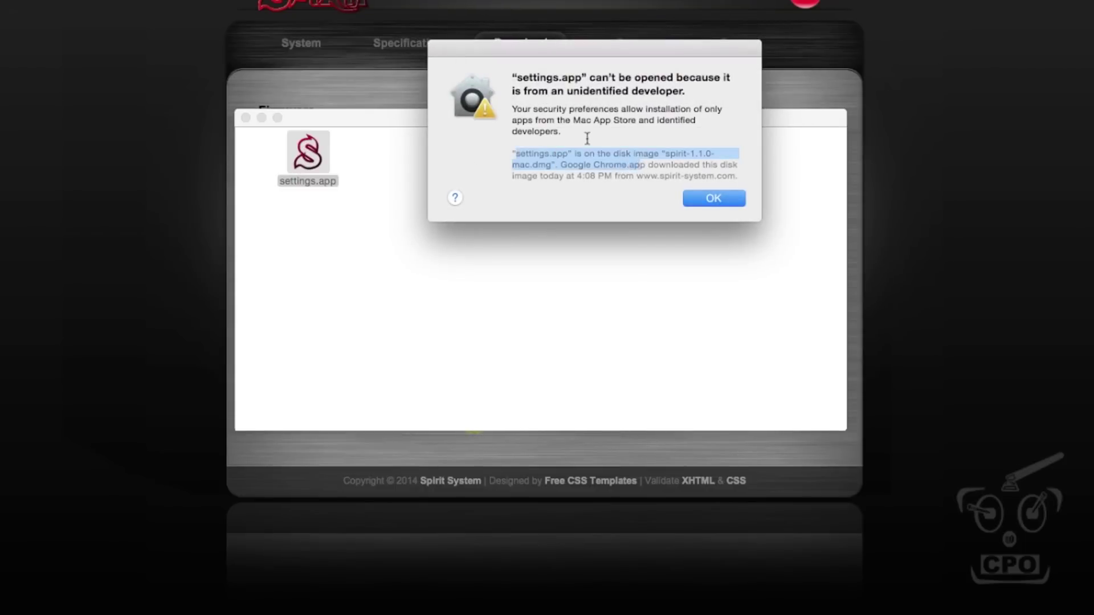
left_click(595, 171)
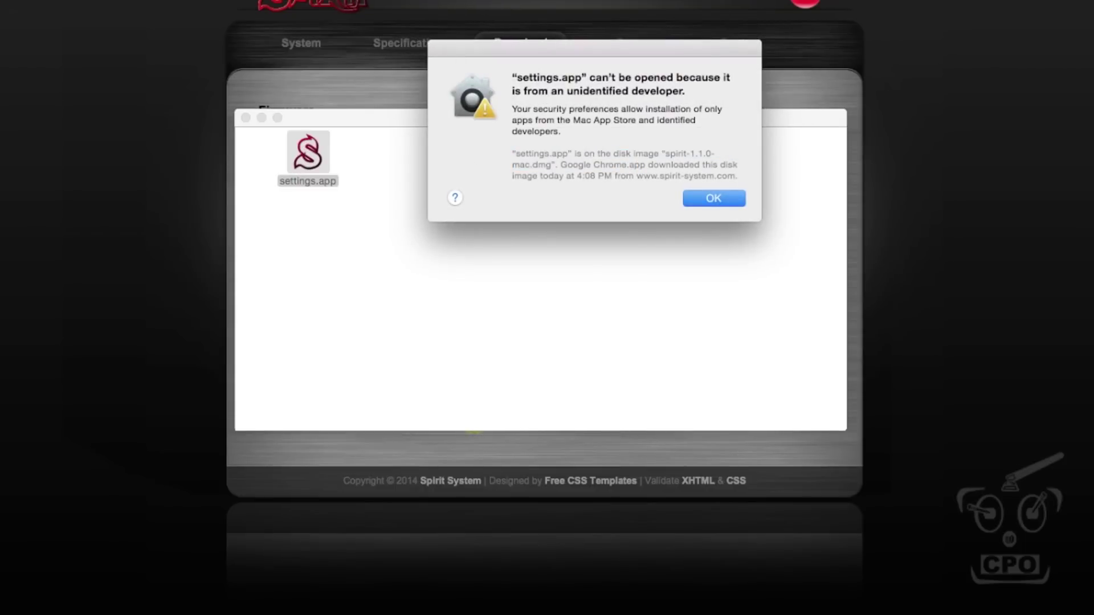
key("super+Tab")
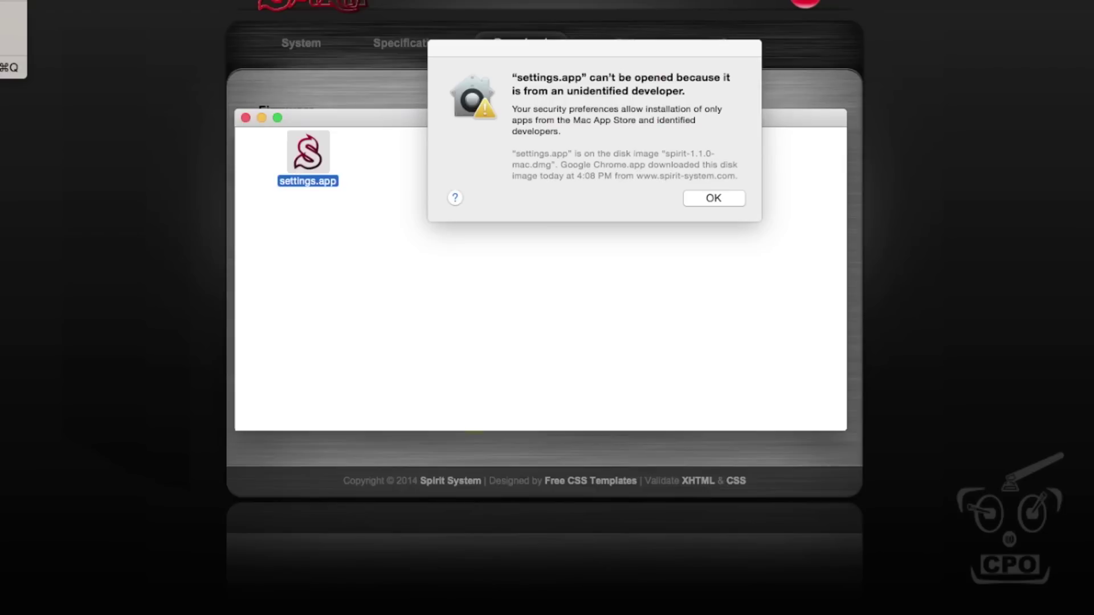
left_click(712, 200)
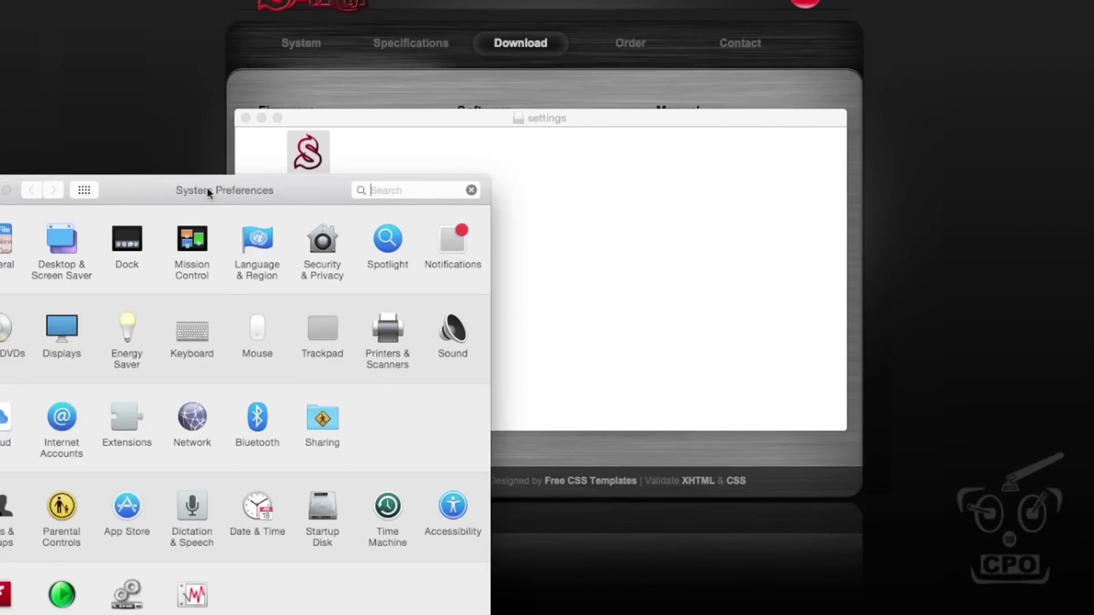
Step: Allow the blocked settings.app to open anyway in the Mac's Security & Privacy preferences, confirm opening it, and close the preferences
left_click_drag(207, 187, 515, 90)
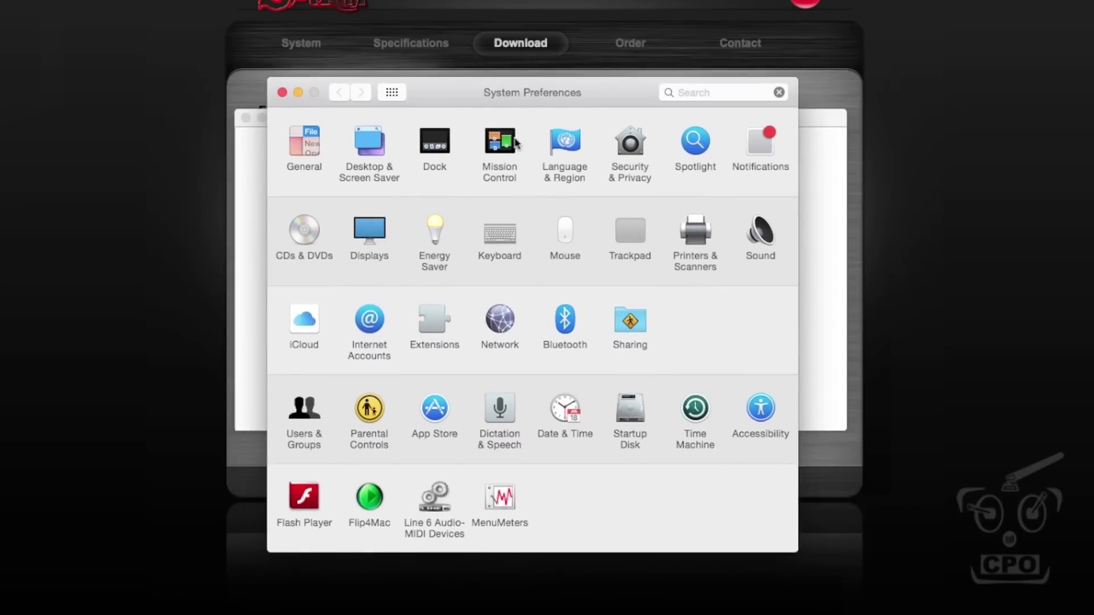
left_click(634, 165)
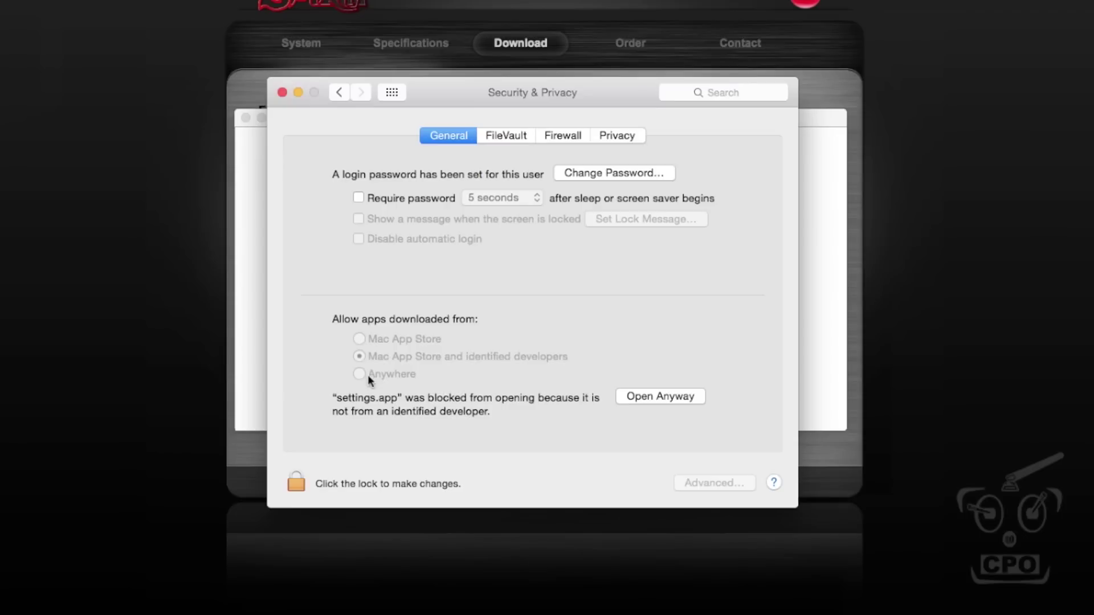
left_click(633, 398)
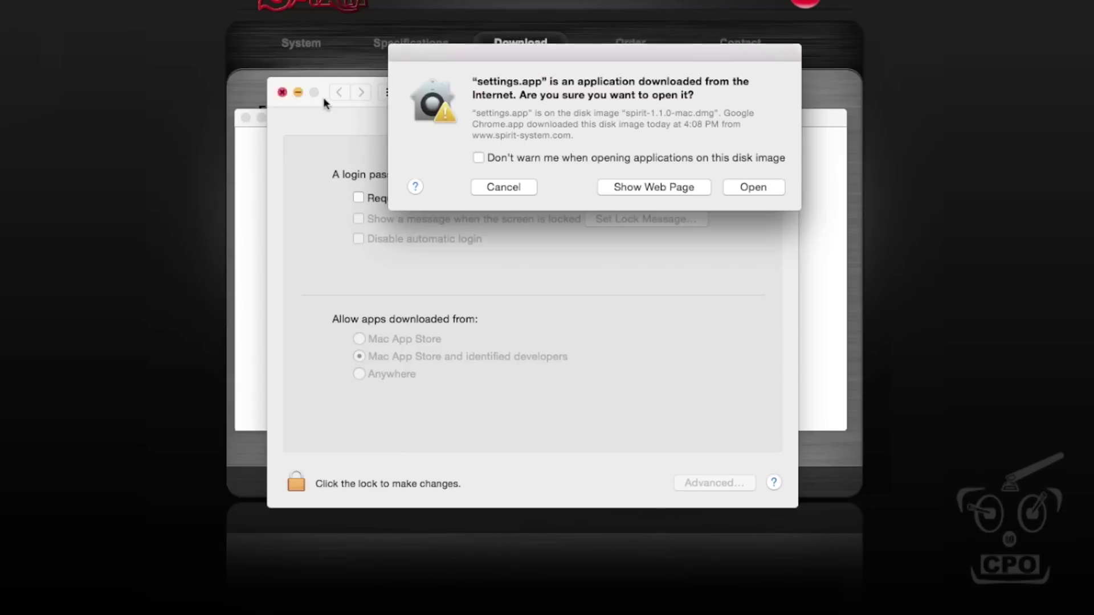
left_click(750, 187)
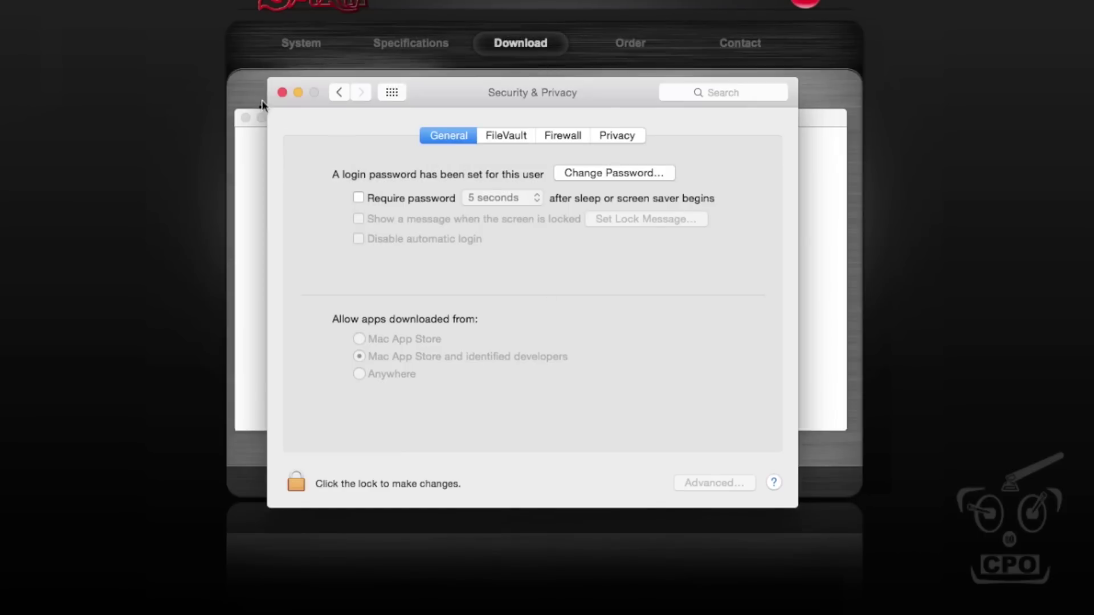
left_click(282, 92)
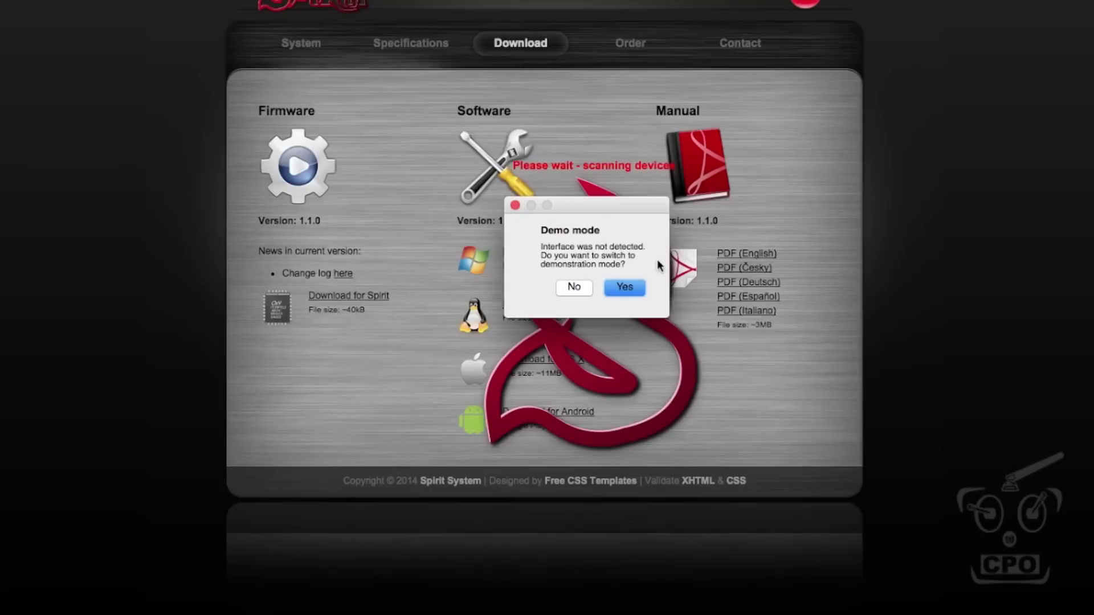
Step: Start Spirit Settings in demonstration mode and look through its Update, General, Diagnostic, Servos, Limits and Sensor settings
left_click_drag(599, 212, 558, 200)
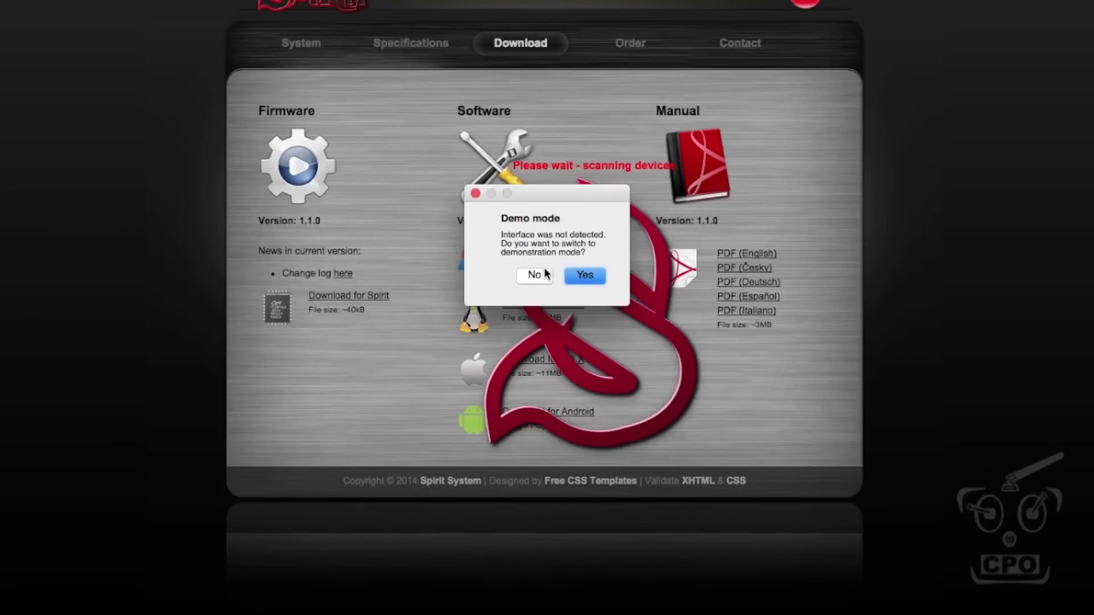
left_click(586, 276)
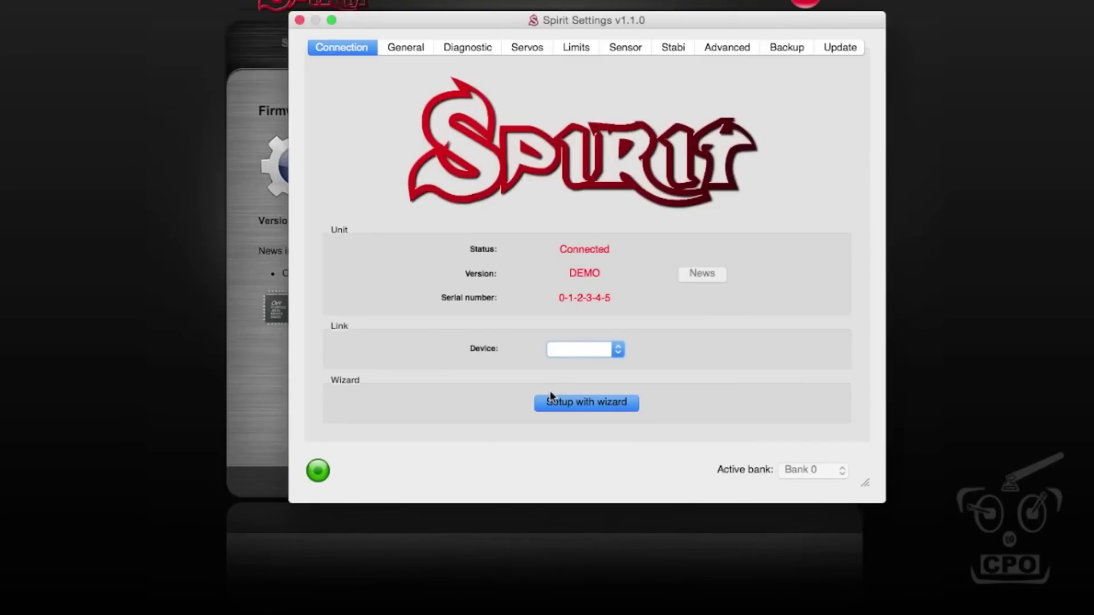
left_click(841, 48)
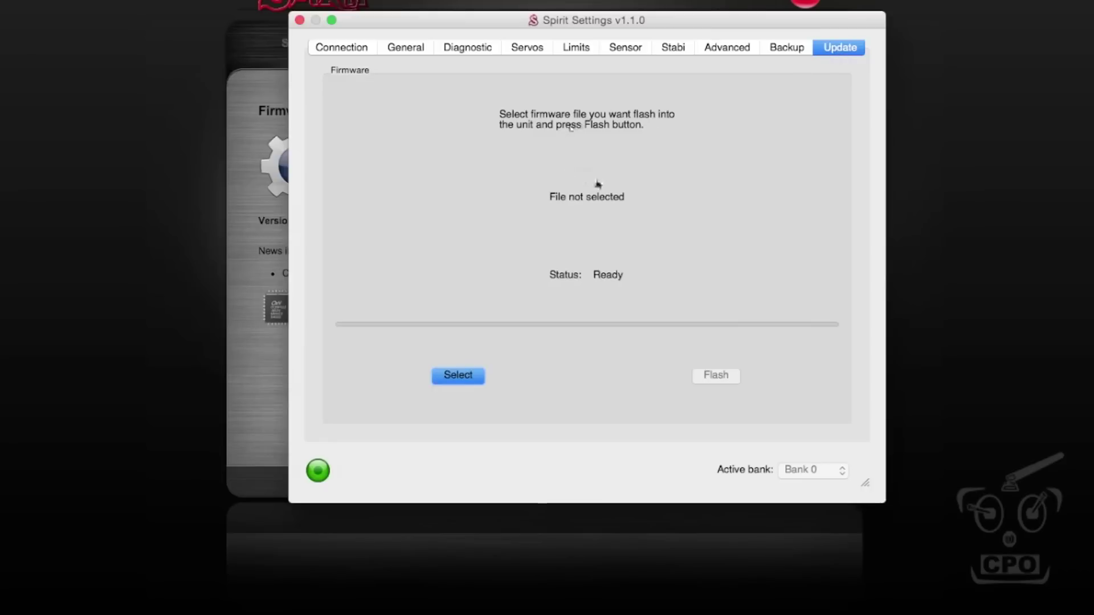
left_click(409, 47)
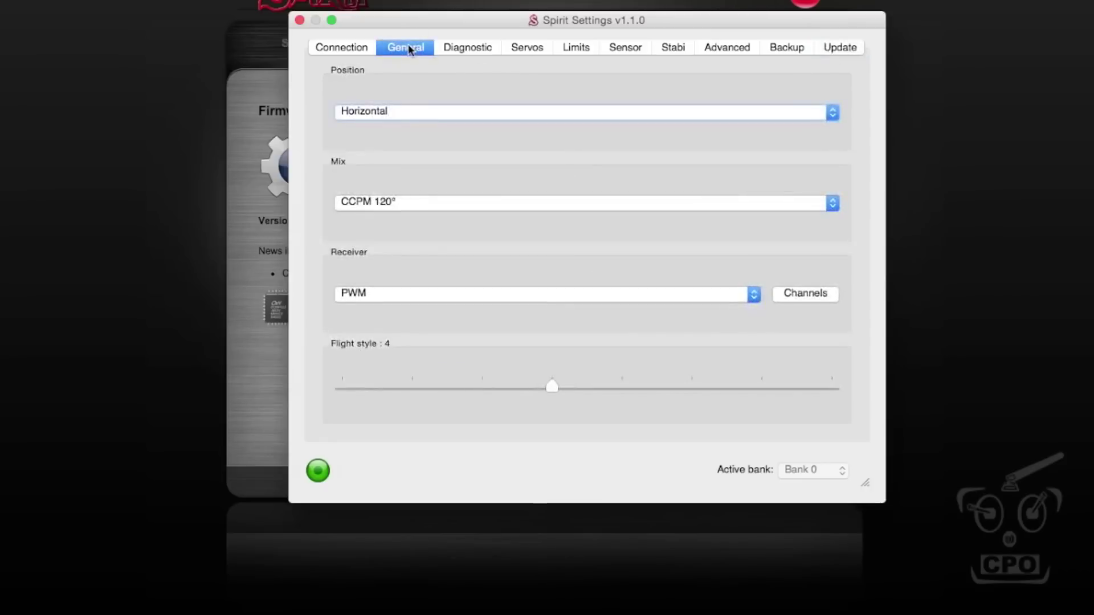
left_click(474, 47)
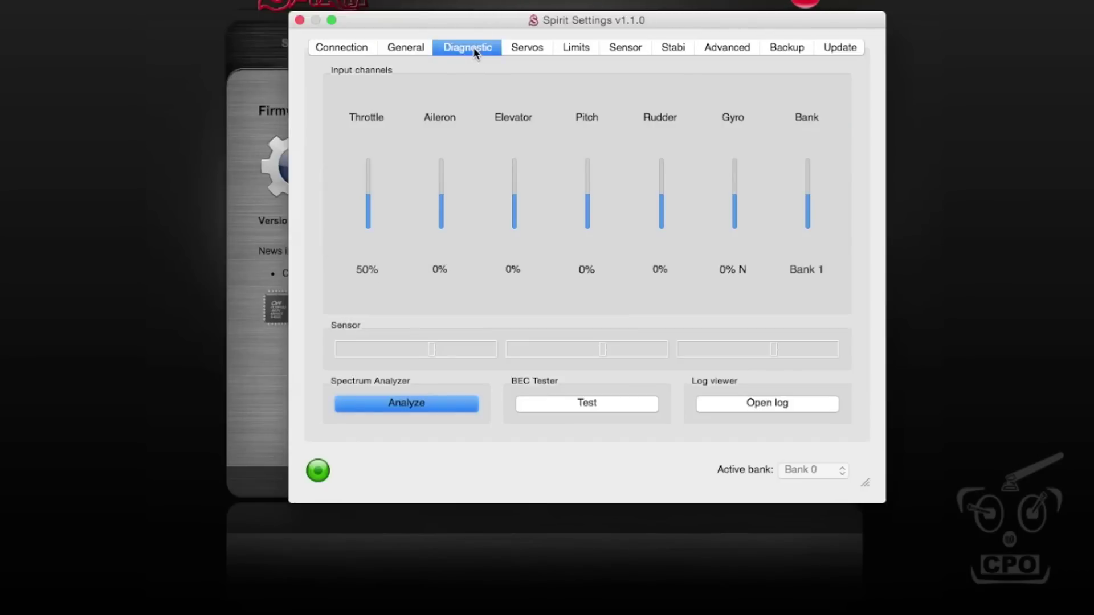
left_click(550, 50)
left_click(578, 49)
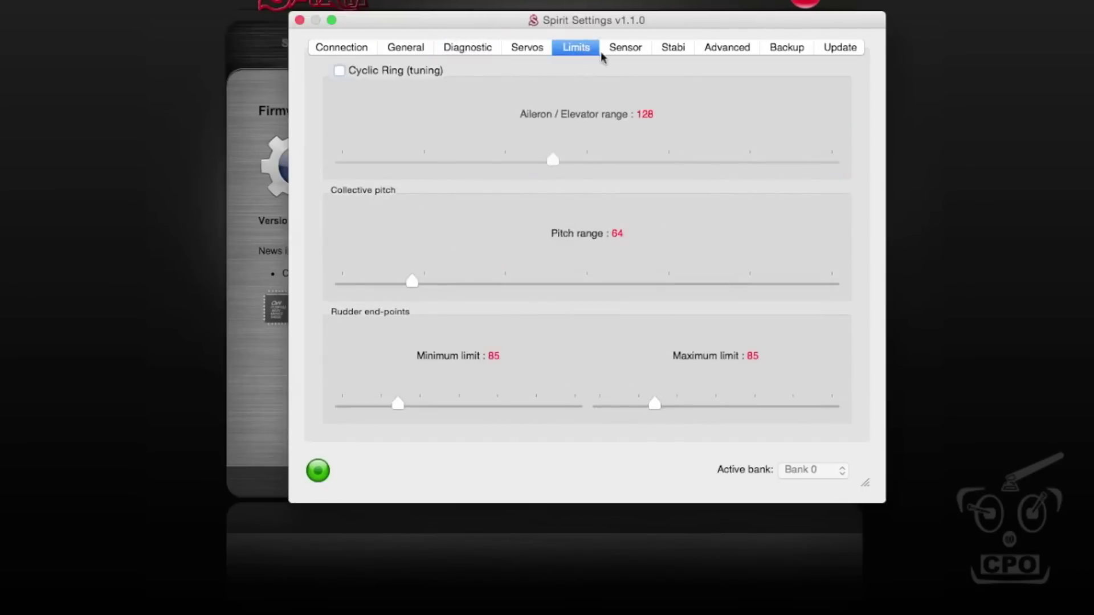
left_click(625, 48)
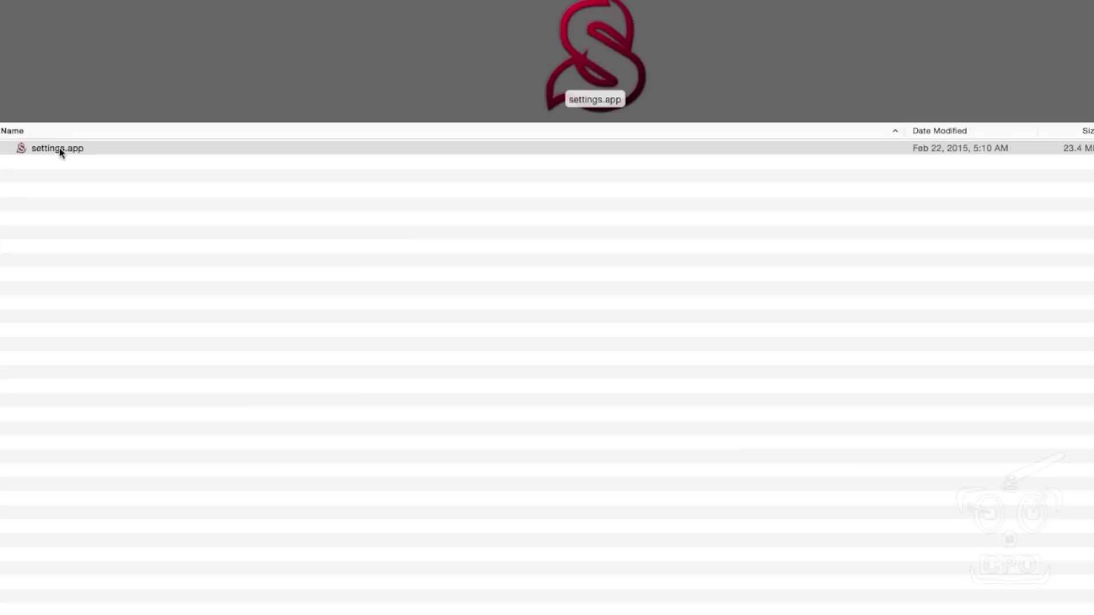
Step: Launch settings.app again from the disk image, confirm opening the downloaded application, and acknowledge the firmware version mismatch alert
left_click(58, 148)
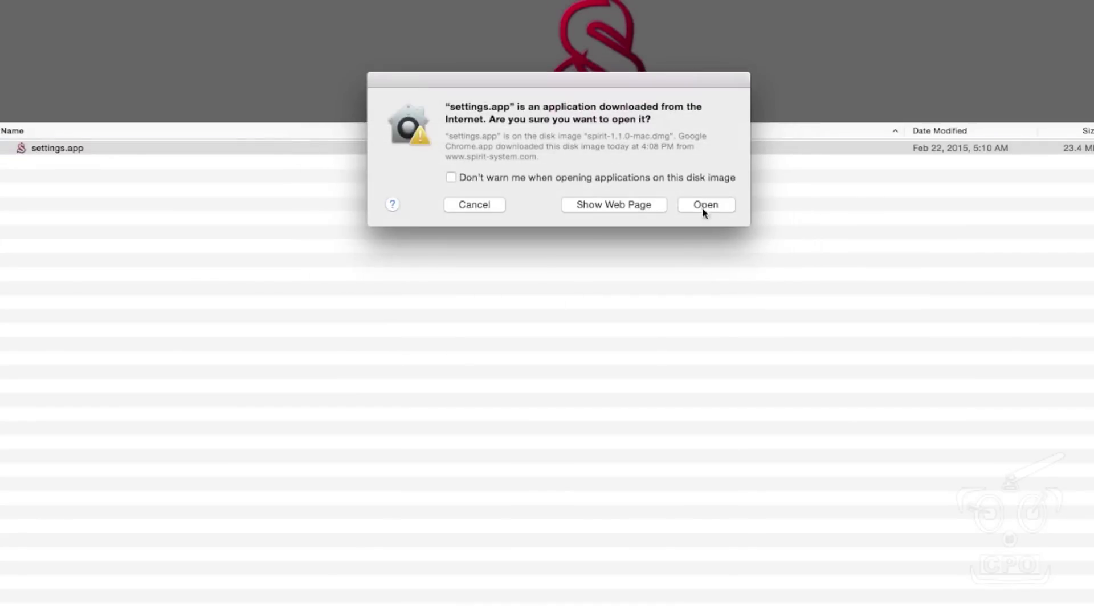
left_click(704, 206)
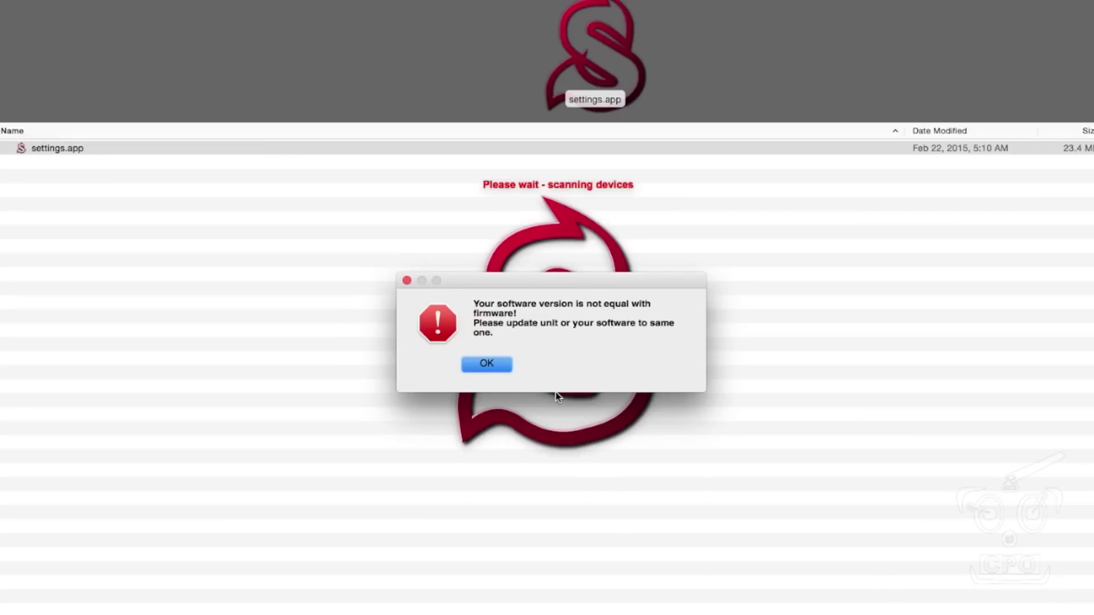
left_click(489, 366)
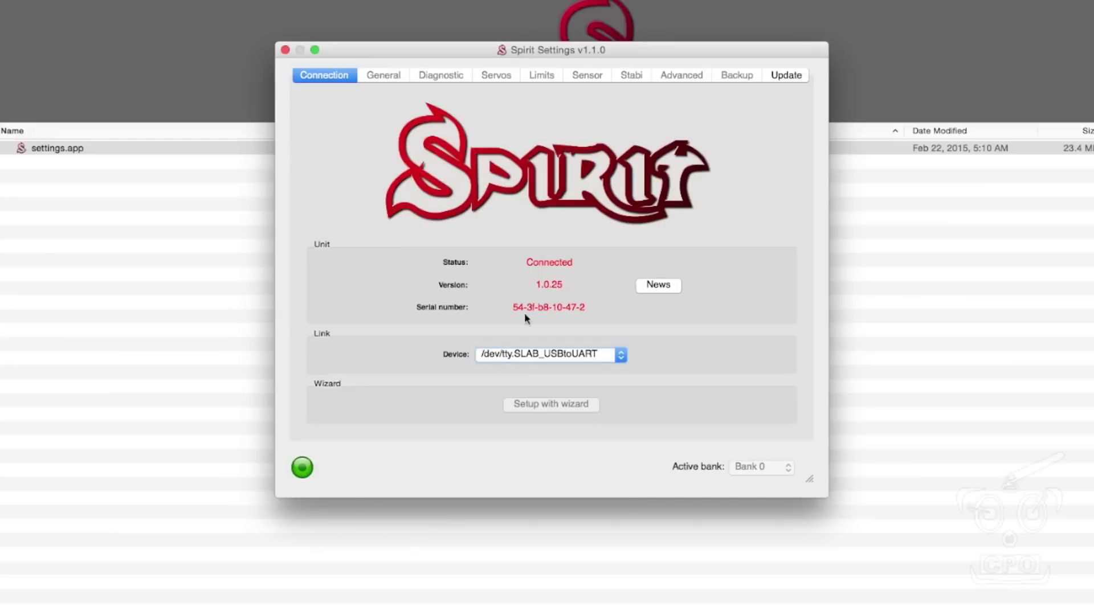
Step: Review the firmware release news and flash spirit-fw-1.1.0.bin into the unit, acknowledging the completed upload
left_click(649, 285)
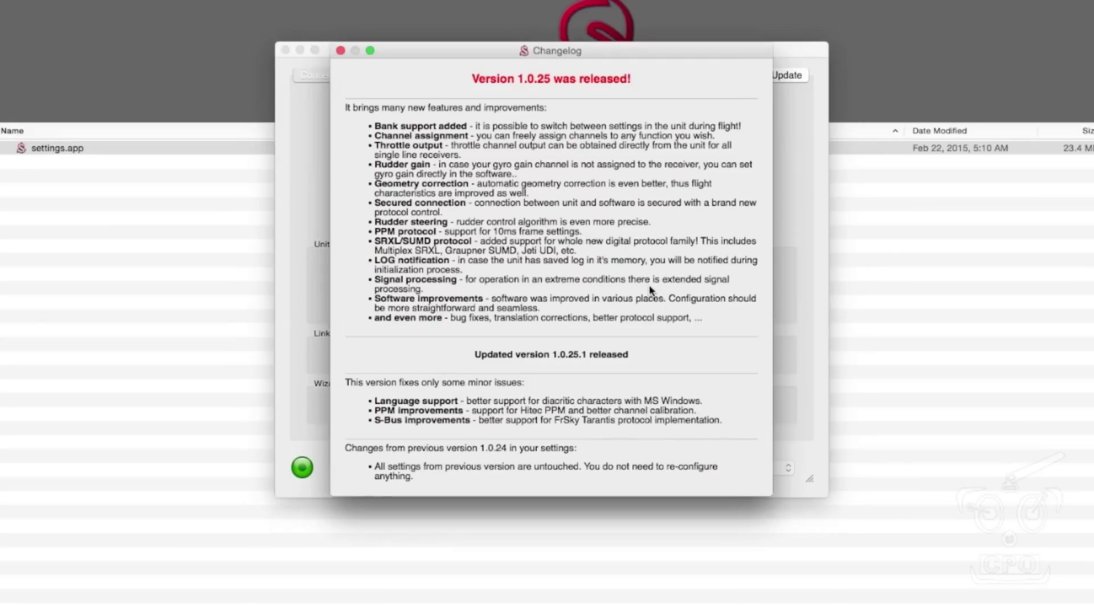
left_click(341, 51)
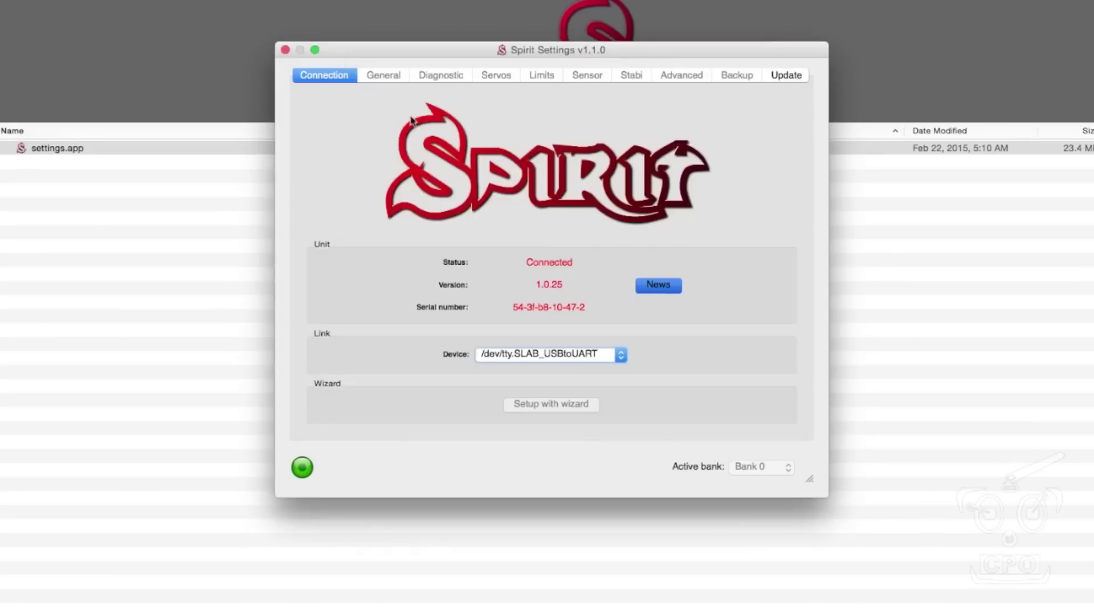
left_click(787, 76)
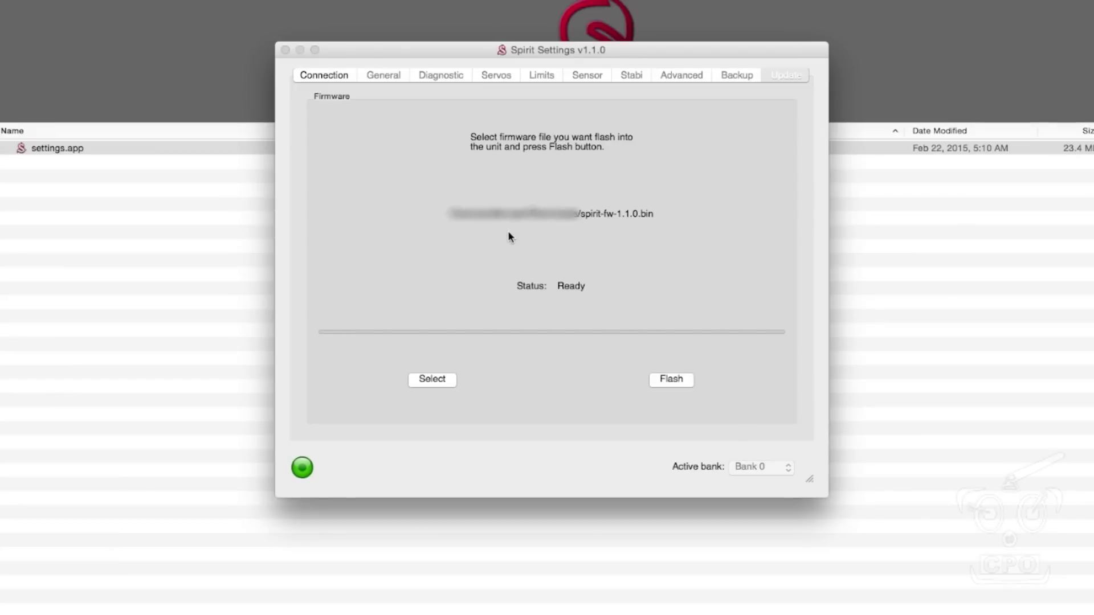
left_click(670, 381)
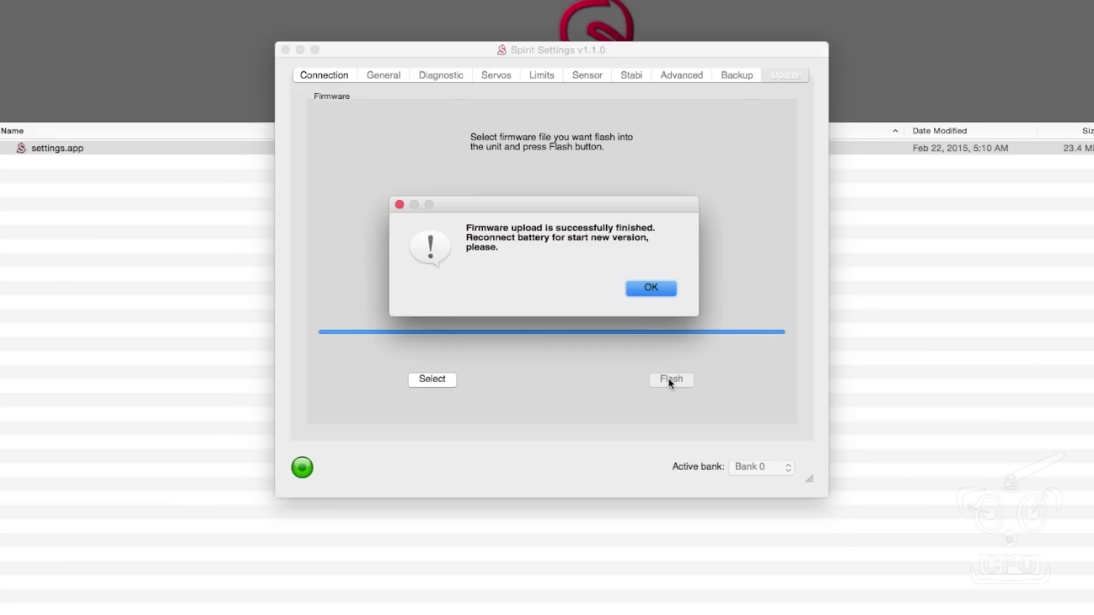
left_click(650, 289)
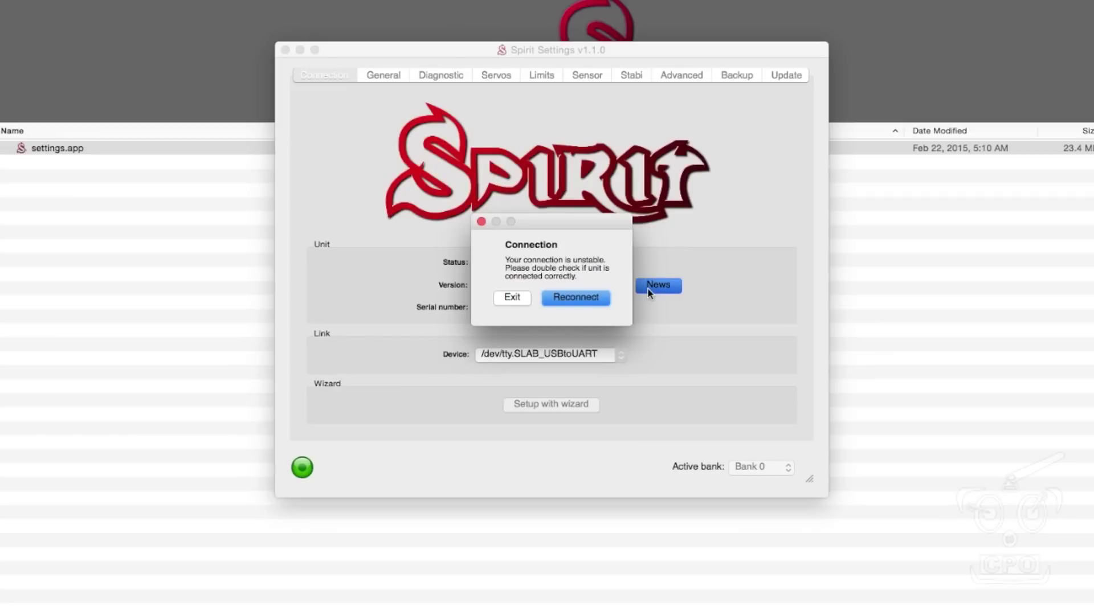
Step: Exit Spirit Settings at the unstable connection alert and relaunch settings.app, confirming that the downloaded application may open
left_click(512, 298)
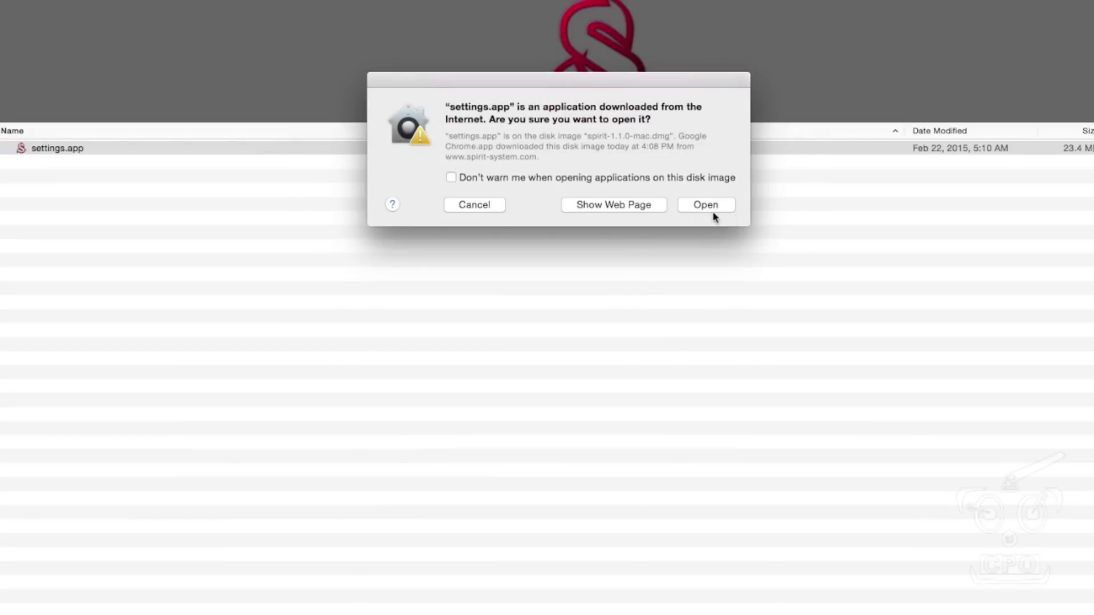
left_click(711, 210)
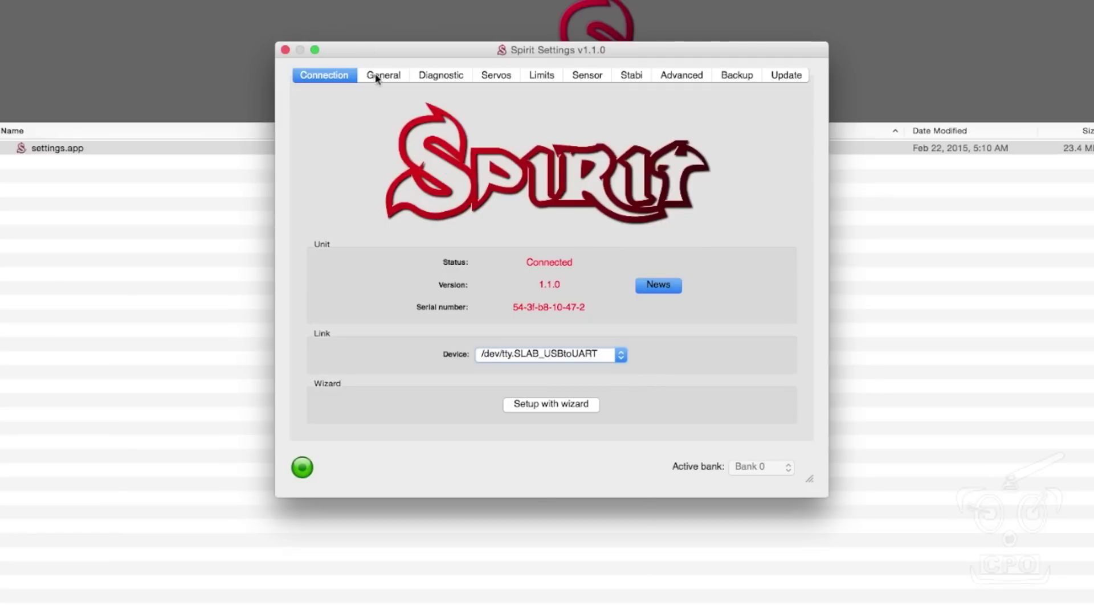
Step: Start the setup wizard, pass its introduction, and choose PWM - classic as the receiver type
left_click(568, 405)
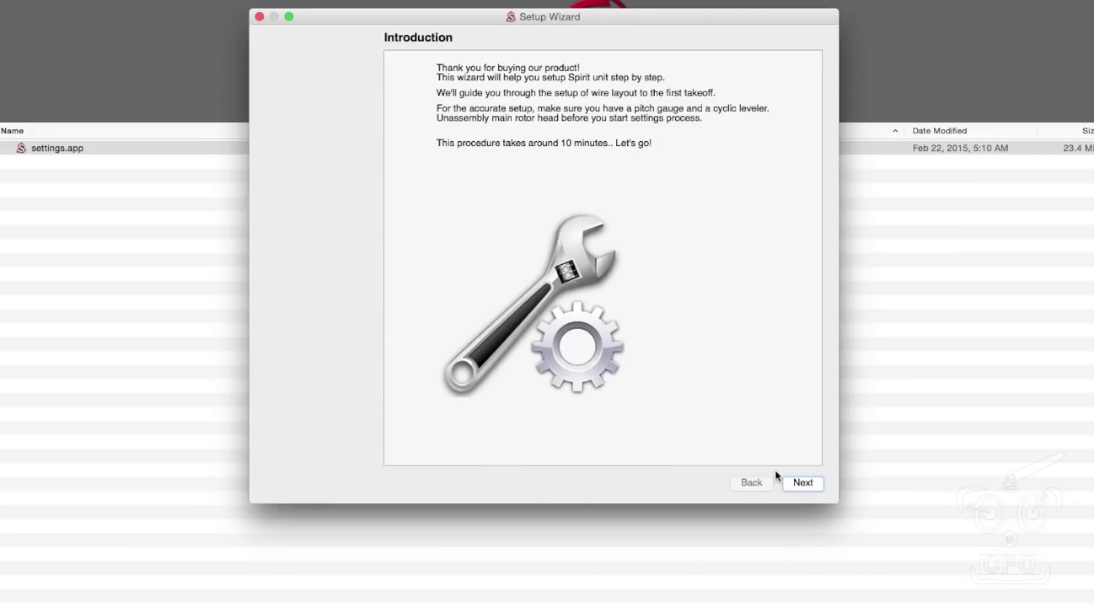
left_click(793, 483)
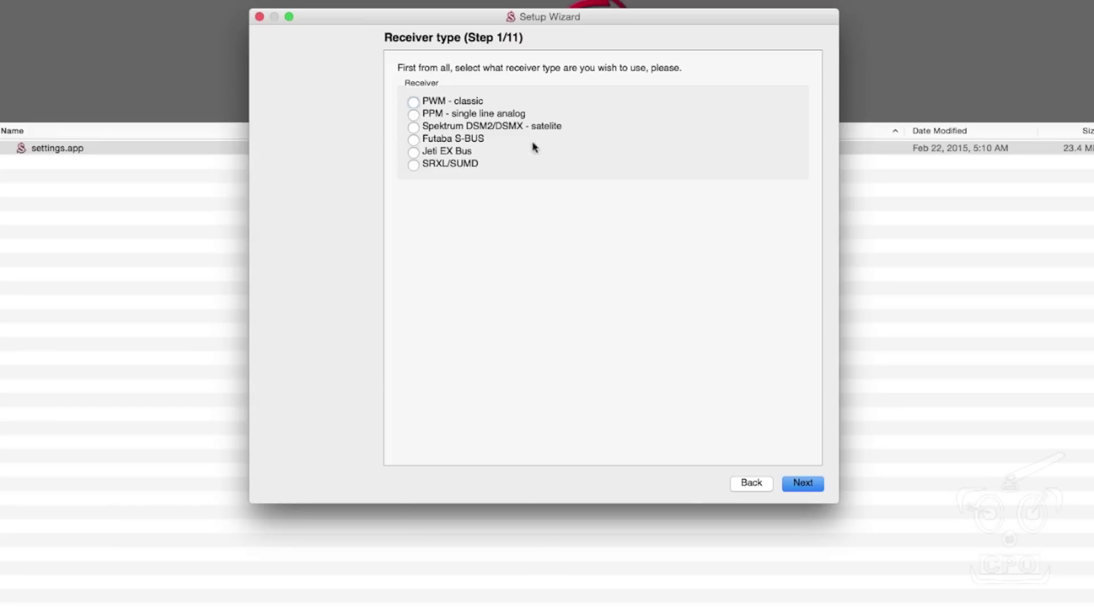
left_click(414, 103)
left_click(804, 484)
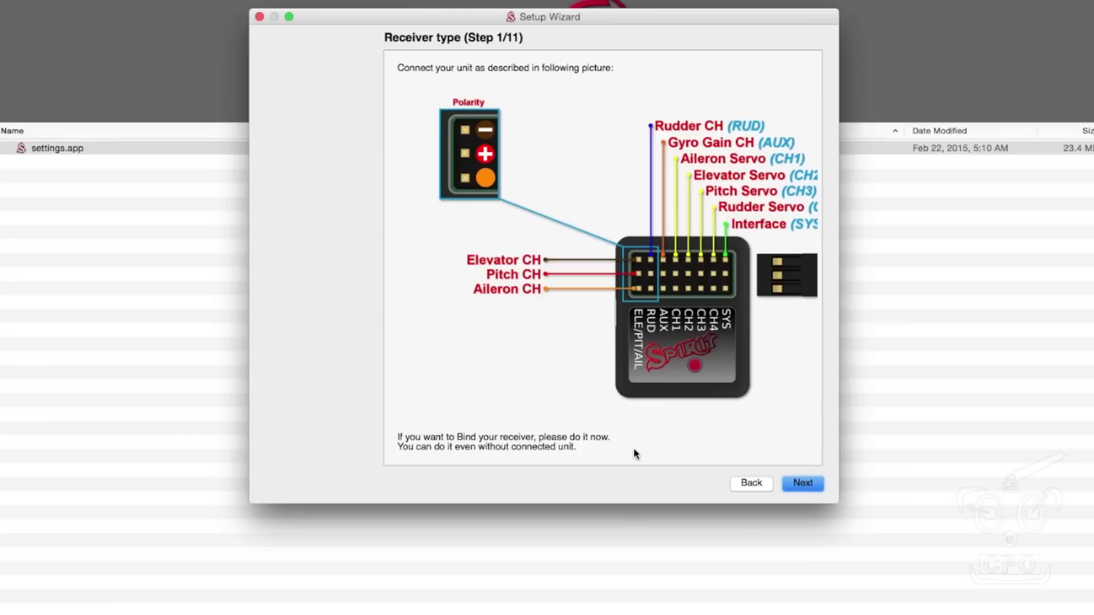
Step: Continue past the wiring diagram, connect the unit in the wizard's connection test, and proceed to the diagnostic panel
left_click(819, 495)
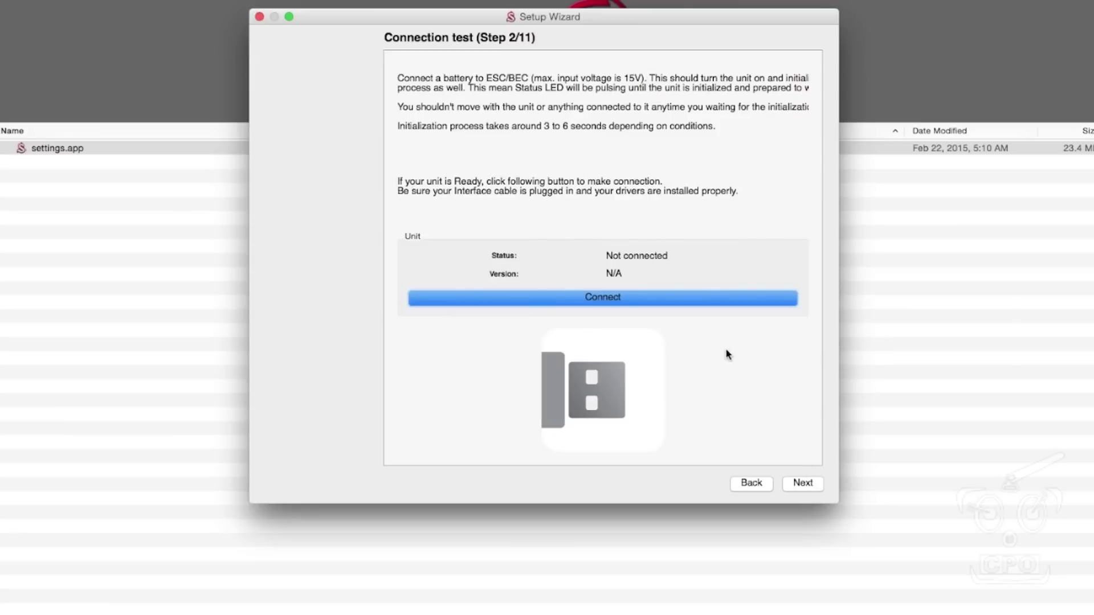
left_click(680, 299)
left_click(802, 484)
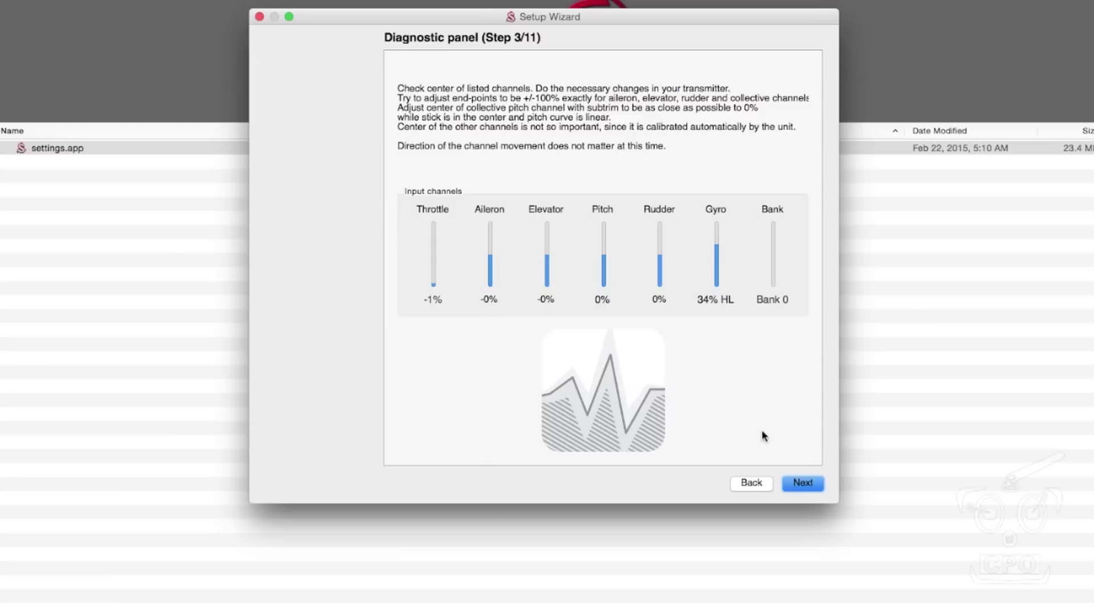